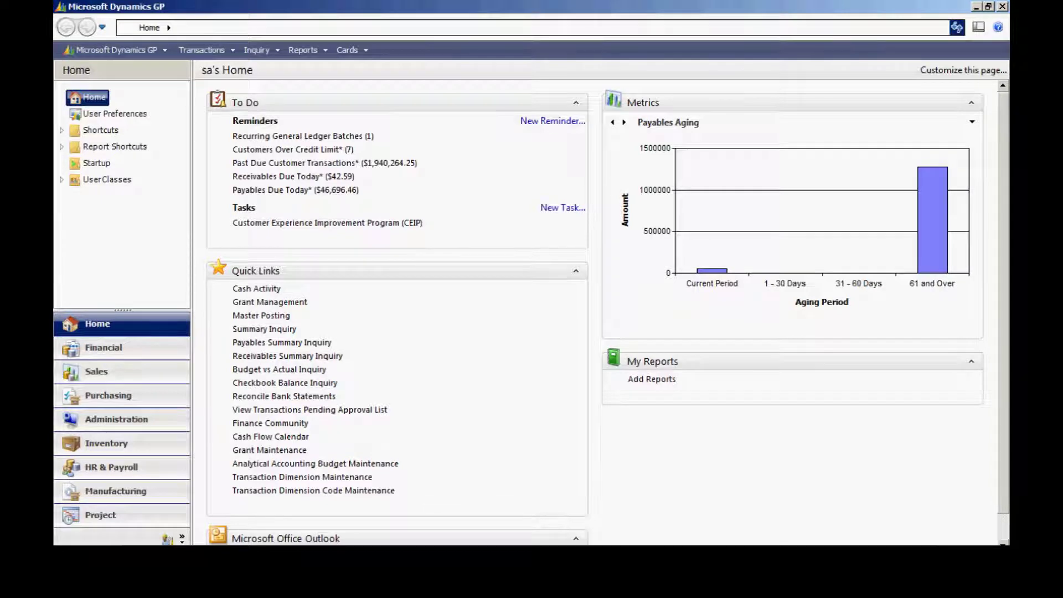
In SmartList Builder, create SLB_ACCOUNTS named 'New Account List' under the Financial series
left_click(124, 53)
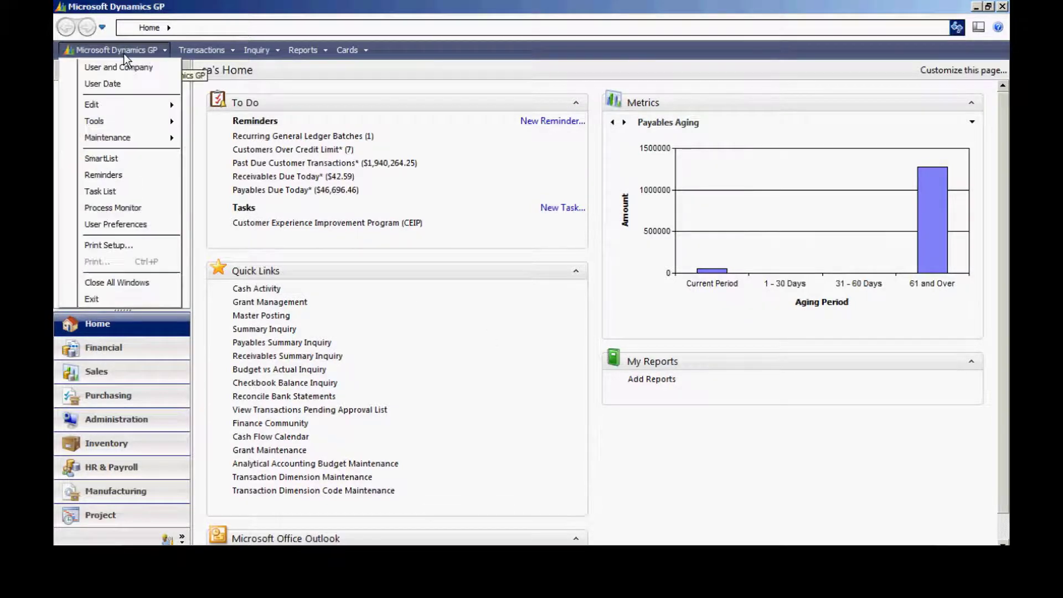
mouse_move(118, 127)
mouse_move(249, 171)
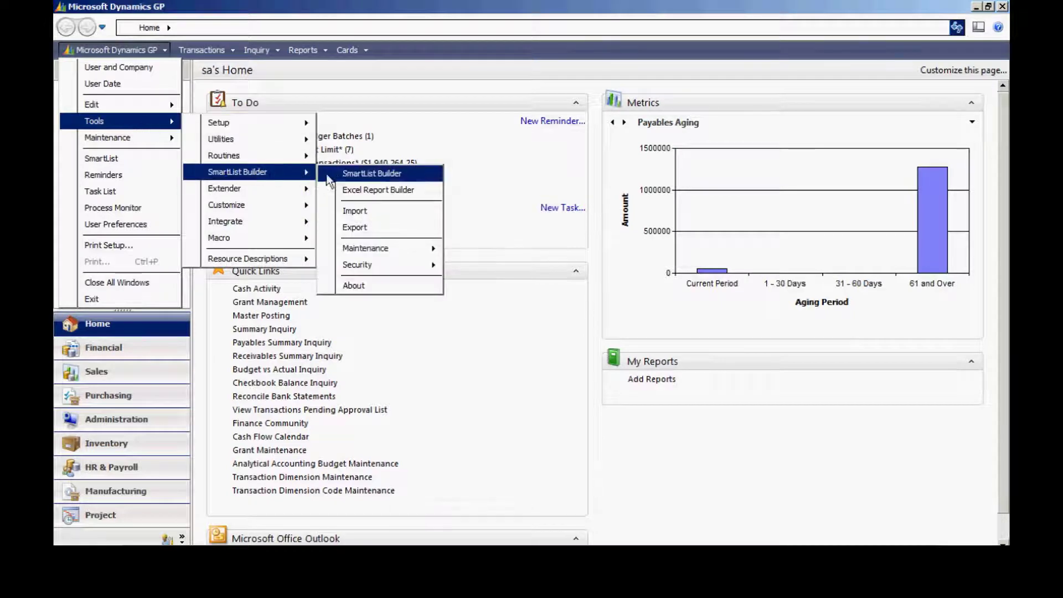
left_click(366, 171)
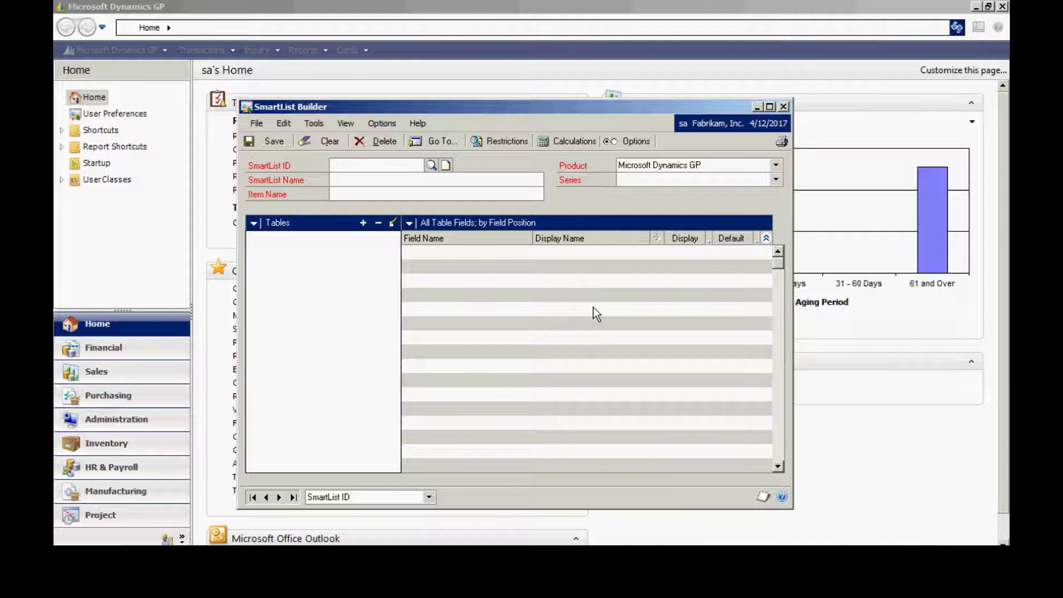
type("SLB_")
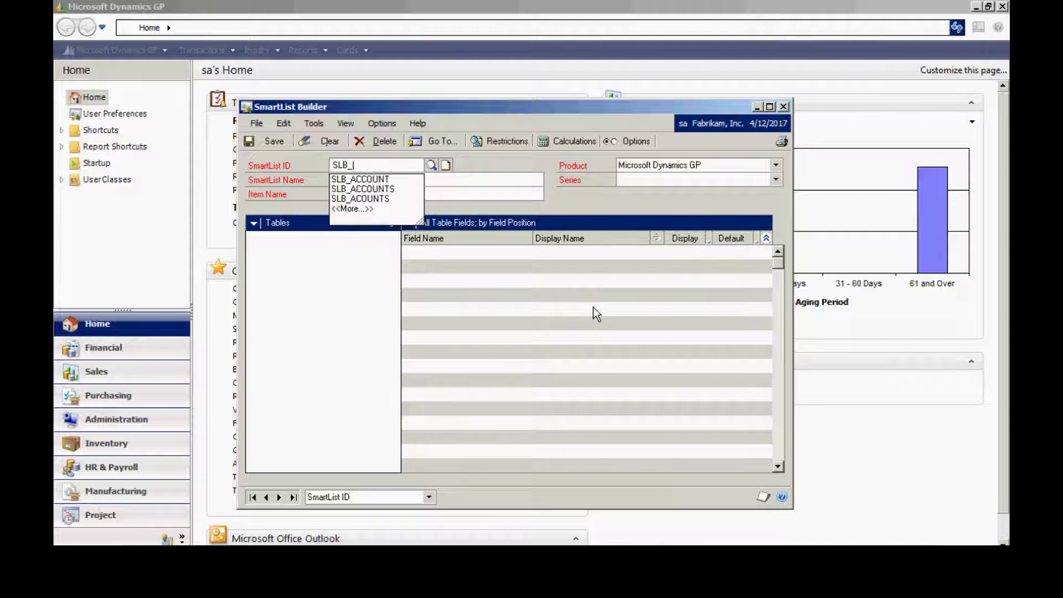
type("ACCOUNTS")
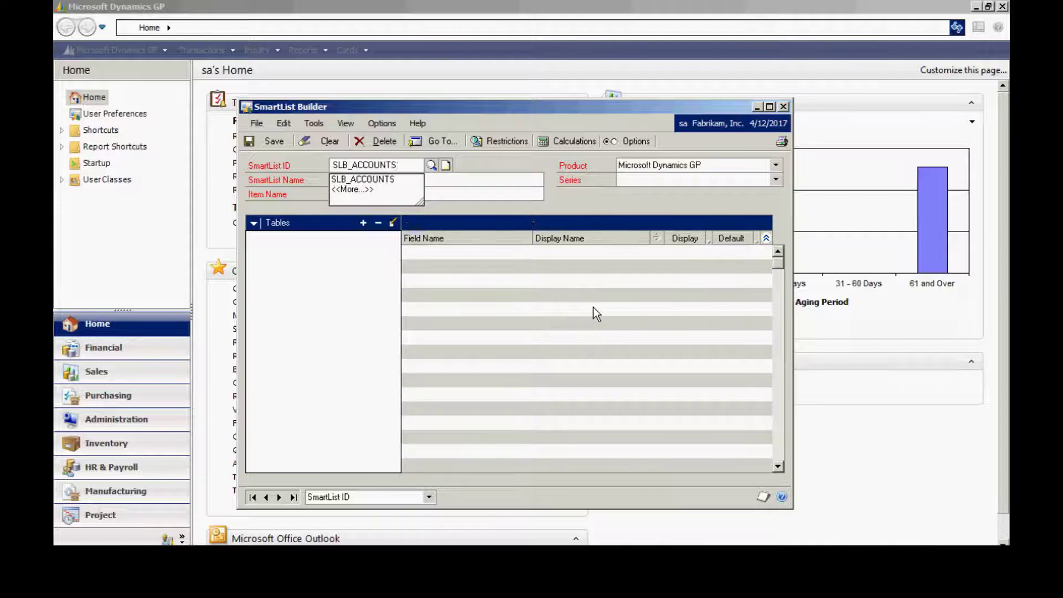
key("Tab")
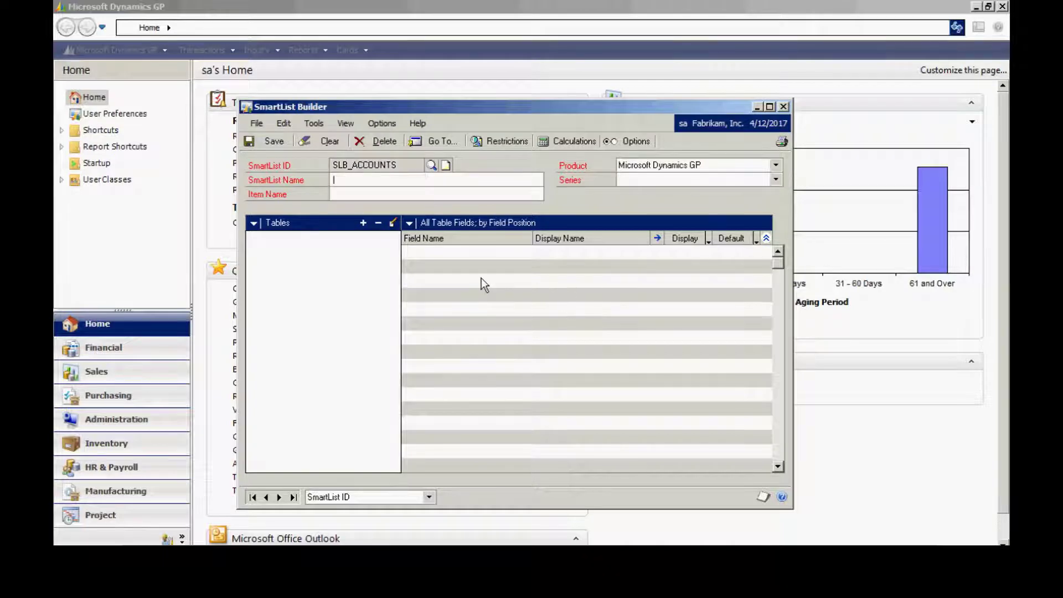
type("New Account List")
key("Tab")
key("Tab")
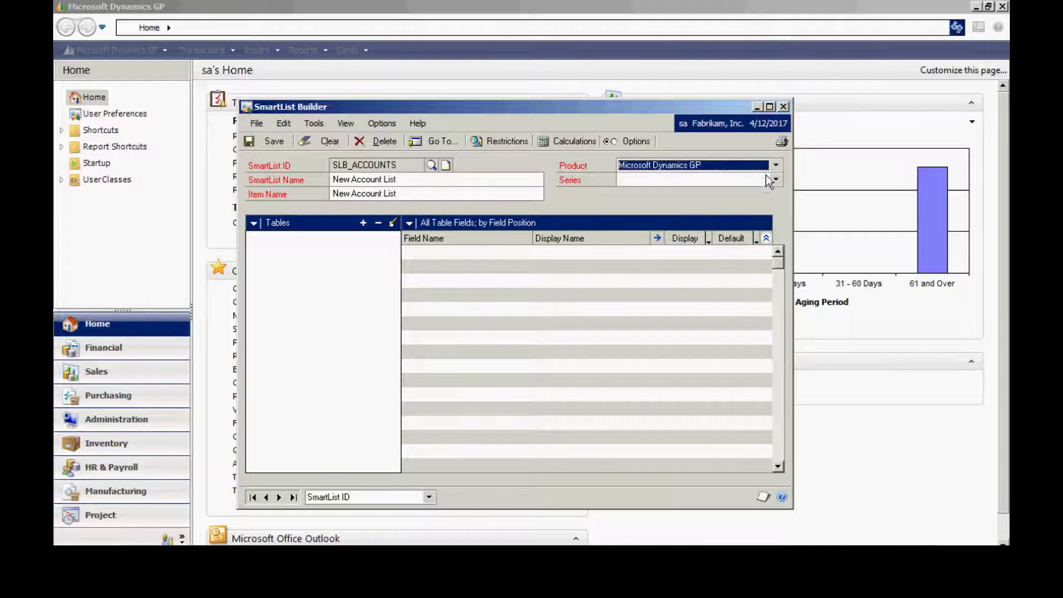
left_click(777, 180)
left_click(672, 193)
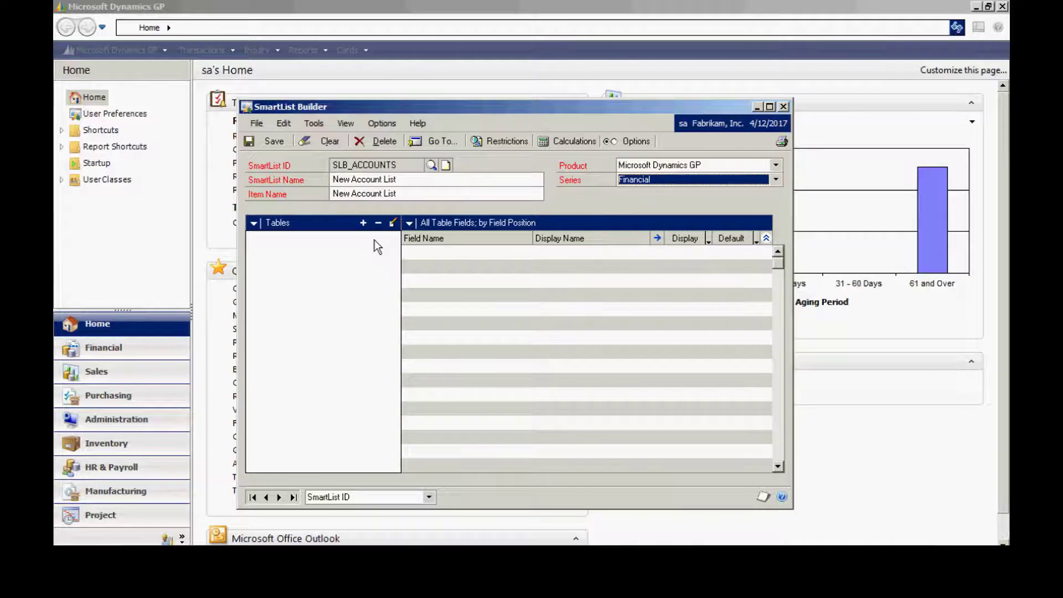
Add the Account Master Dynamics GP table and scroll through its listed fields
left_click(362, 224)
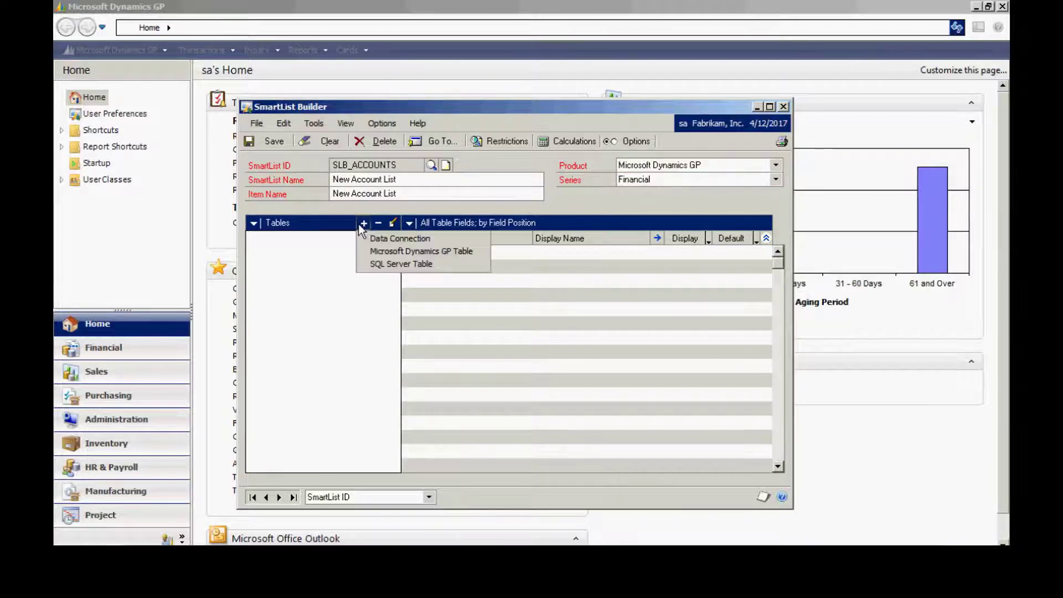
left_click(377, 249)
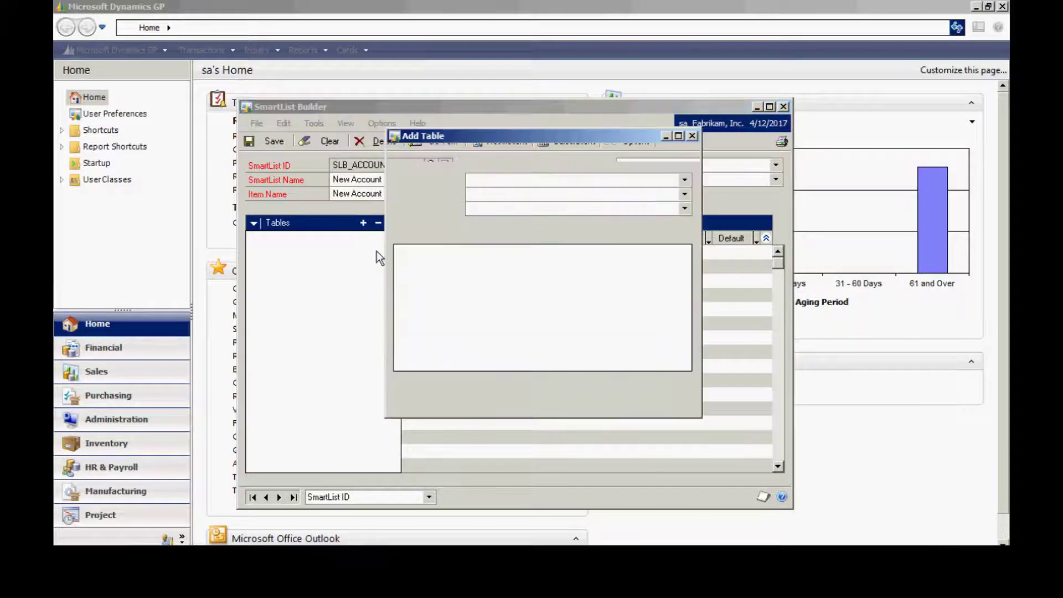
left_click(686, 209)
left_click(534, 274)
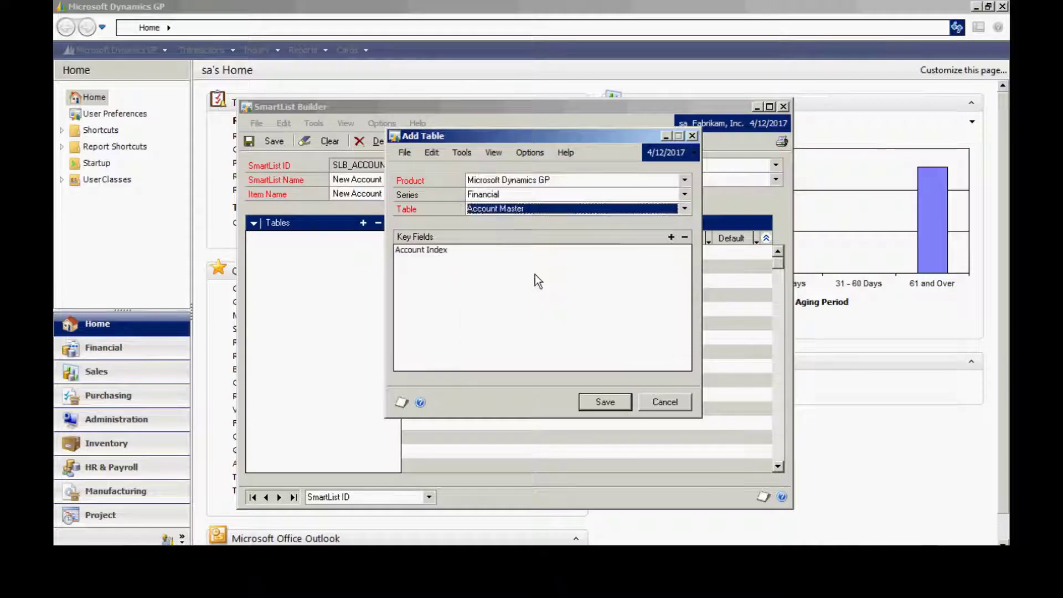
left_click(605, 402)
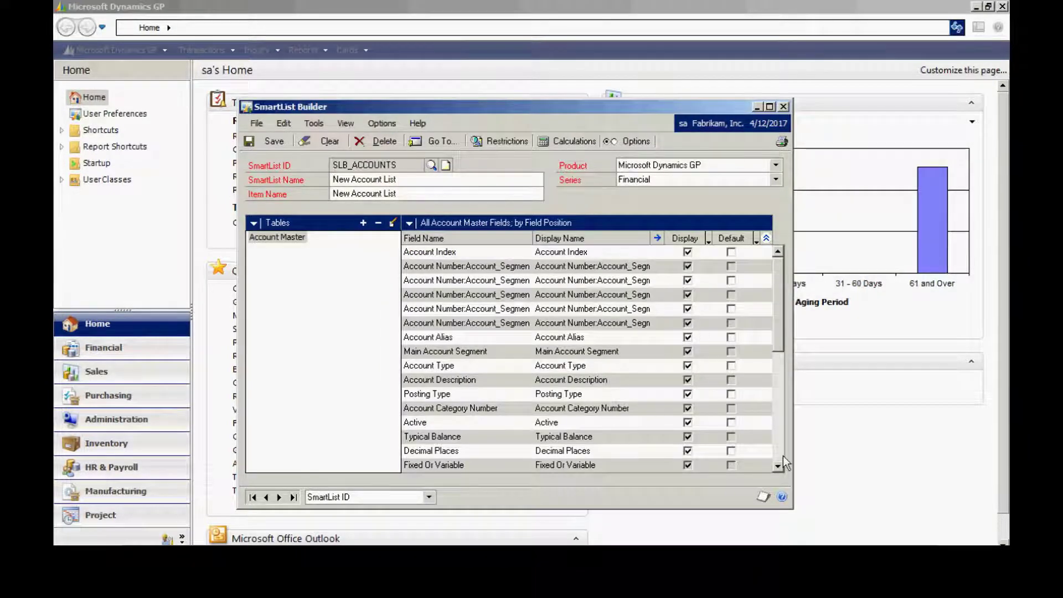
scroll(781, 459, "down", 6)
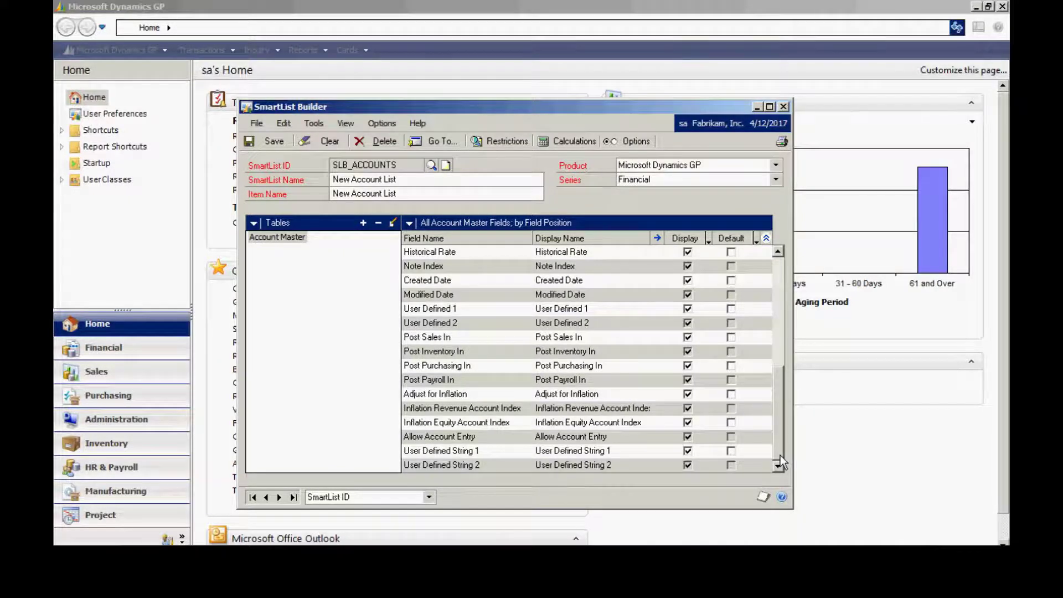
left_click_drag(780, 404, 781, 278)
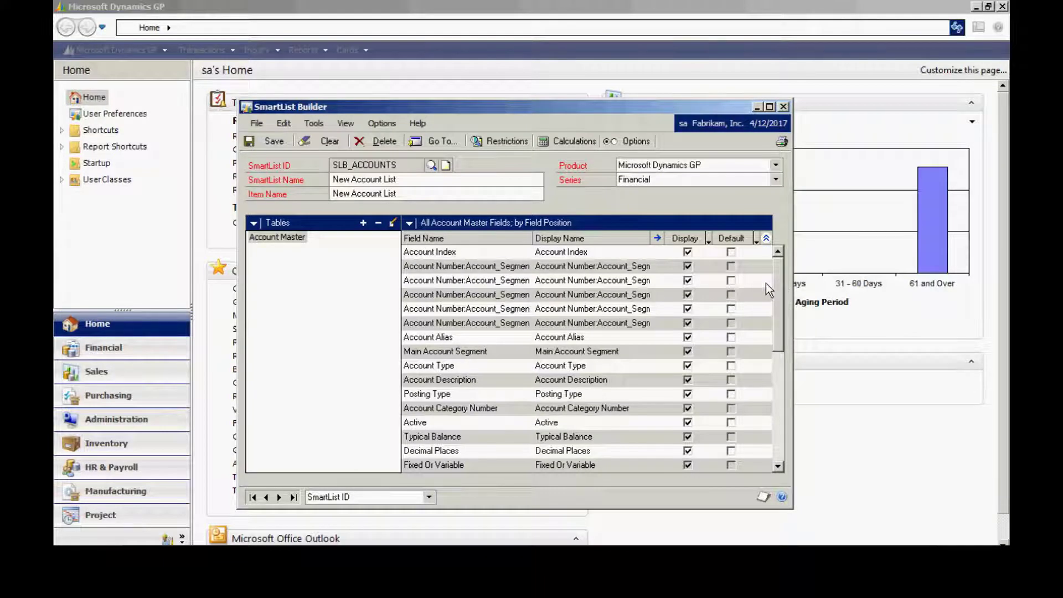
Add the Account Index Master table, linked to Account Master on Account Index
left_click(363, 223)
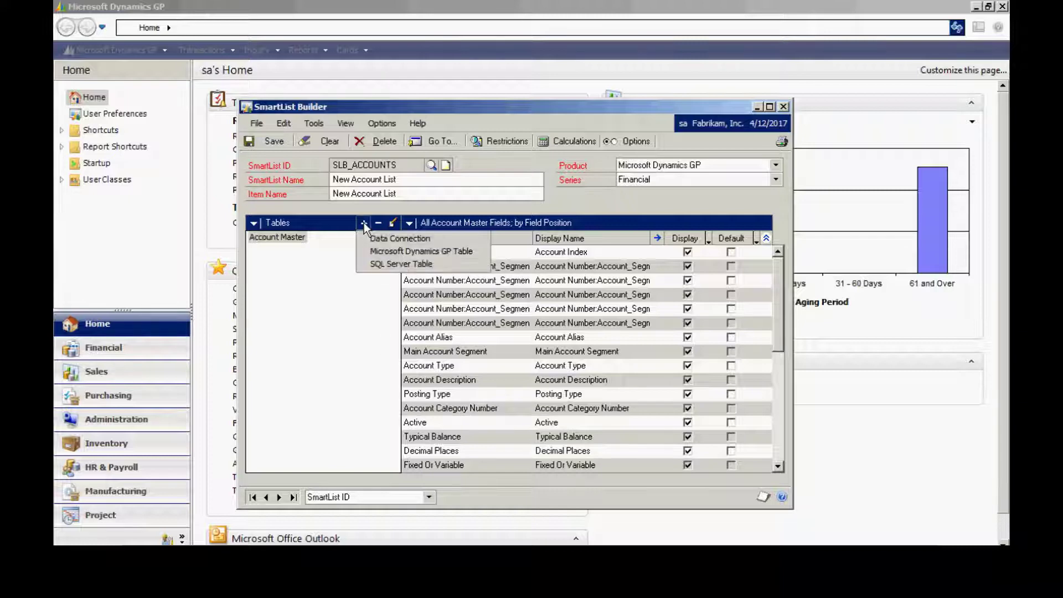
left_click(374, 251)
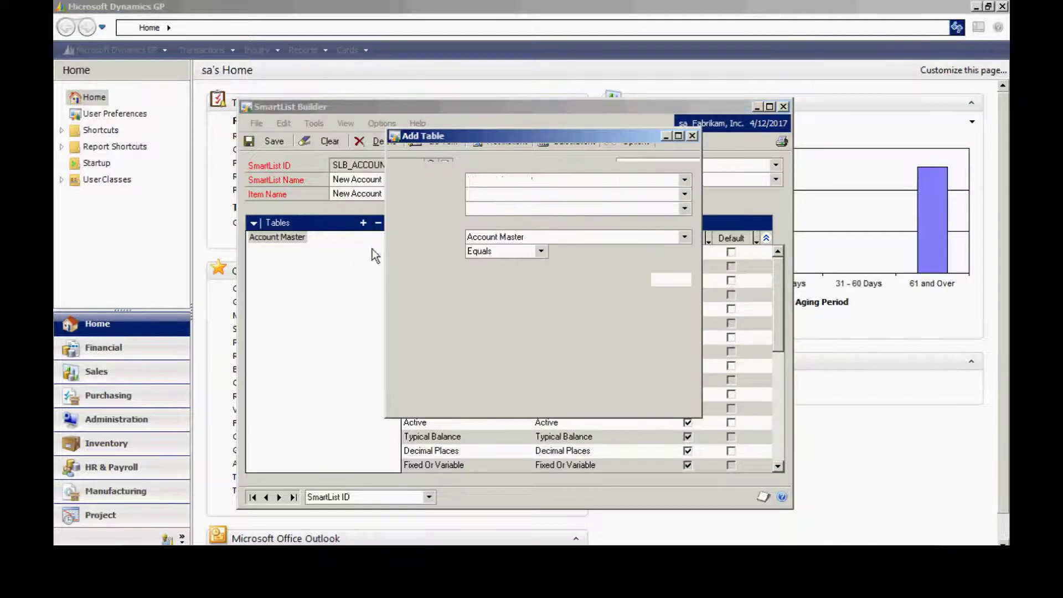
left_click(685, 209)
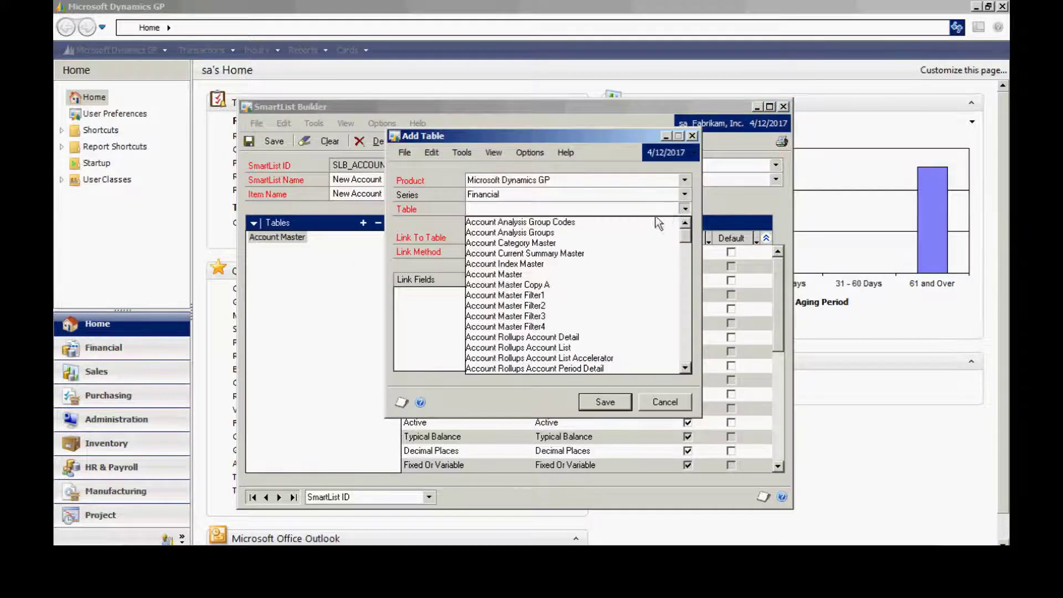
left_click(533, 264)
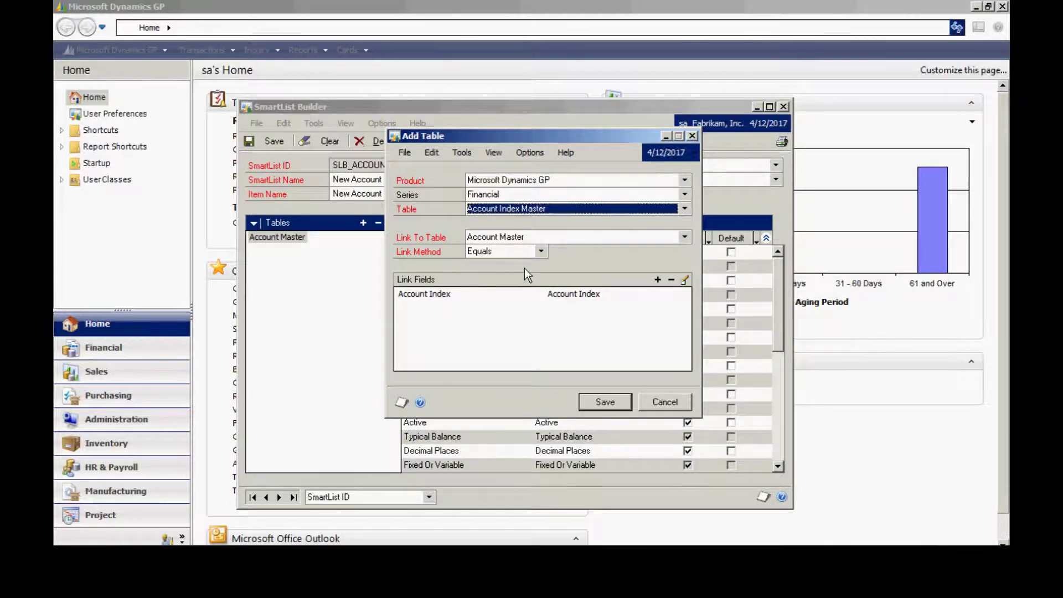
left_click(560, 299)
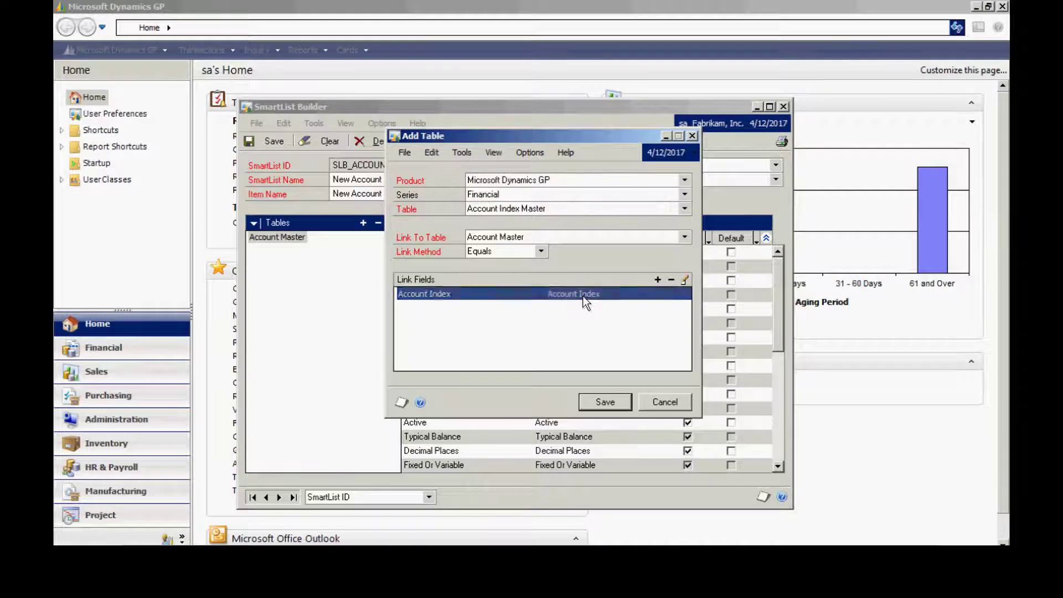
left_click(686, 281)
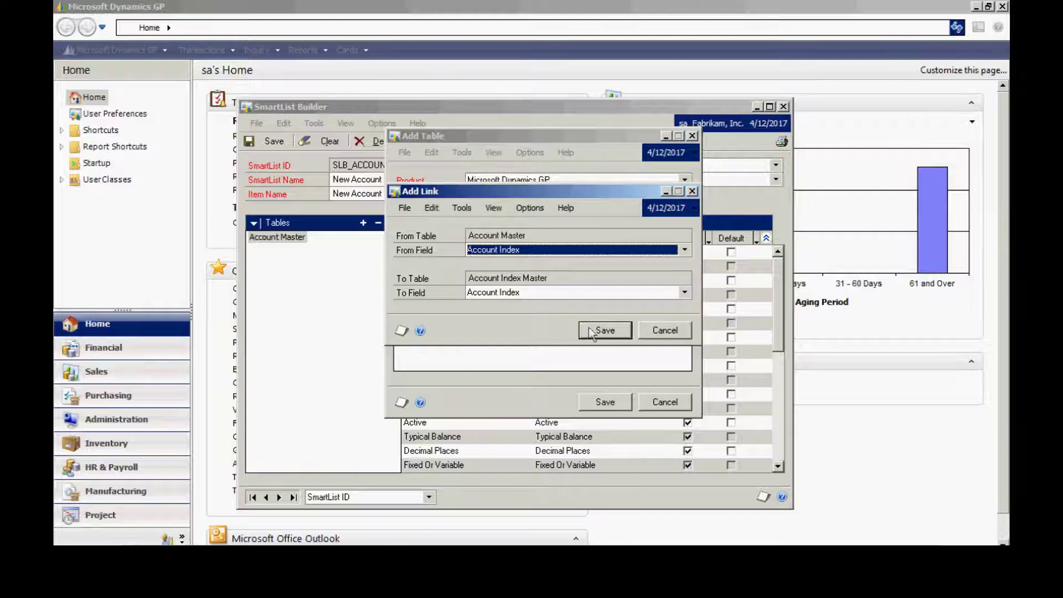
left_click(605, 330)
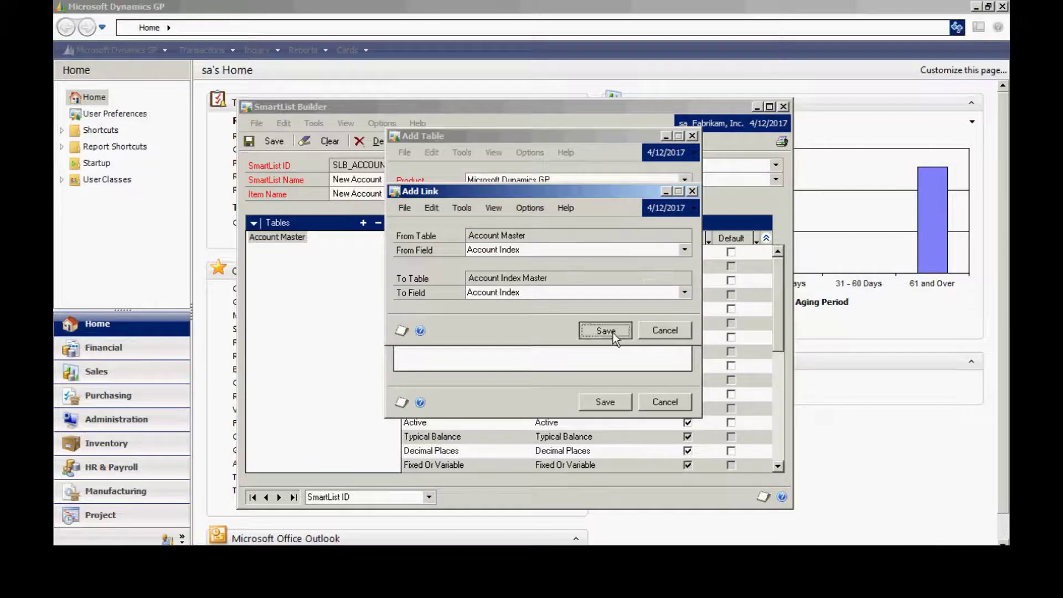
left_click(609, 403)
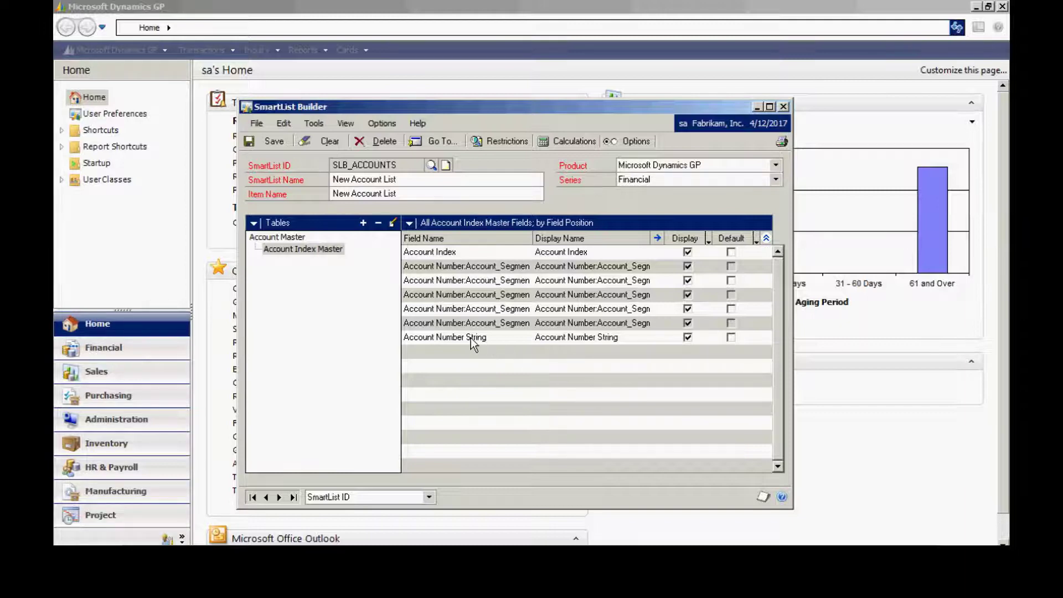
Mark Account Number String, Account Category Number, Account Description and Account Type as Default, then save
left_click(731, 337)
left_click(275, 237)
left_click(411, 223)
left_click(441, 251)
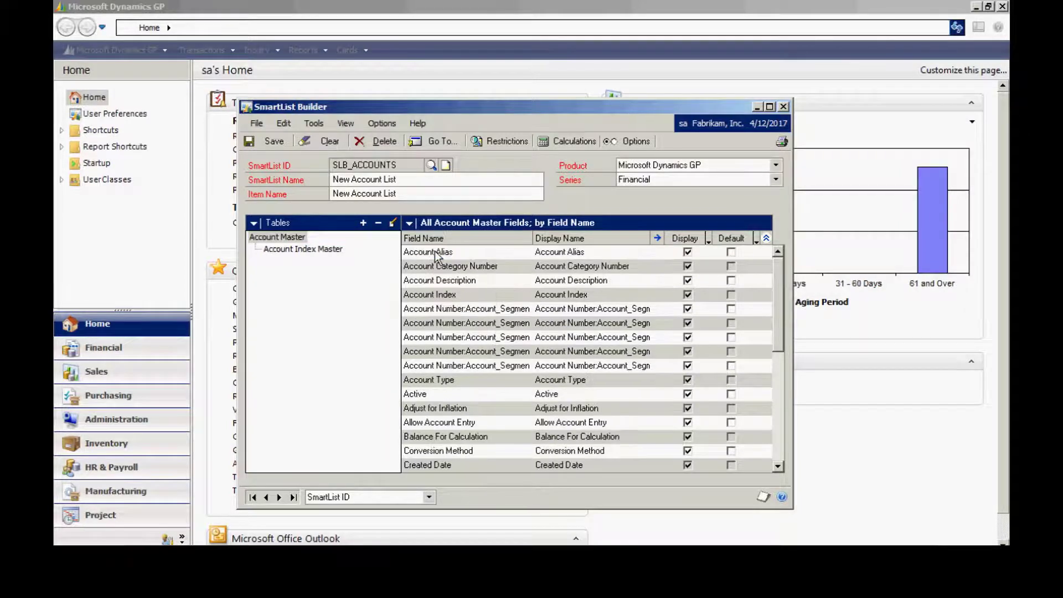
left_click(731, 266)
left_click(731, 281)
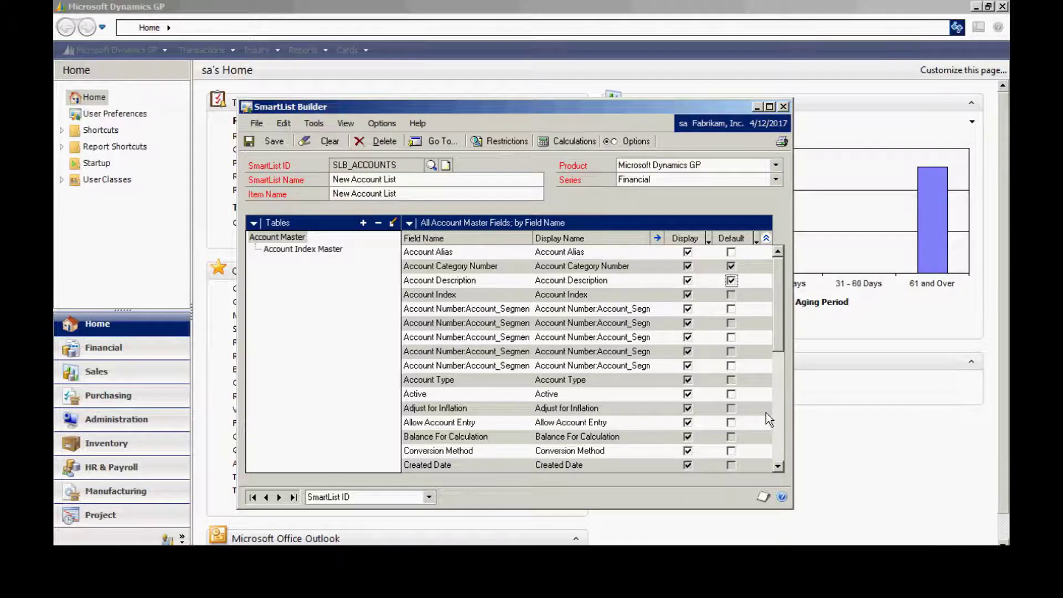
left_click(731, 379)
left_click(269, 144)
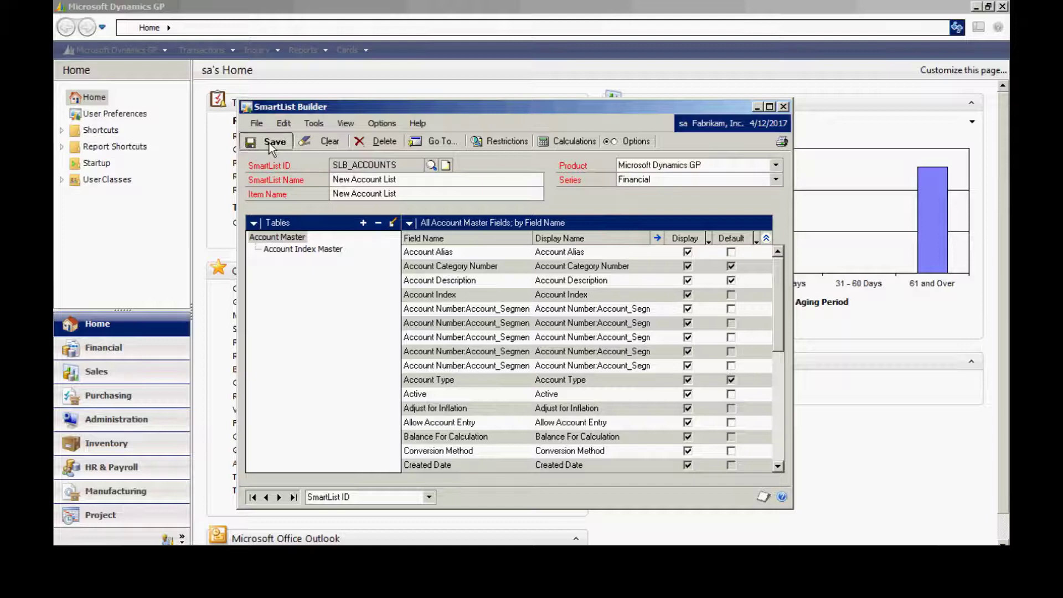
Close the builder, accept the SmartList changes, and open Financial > New Account List maximized
left_click(783, 106)
left_click(110, 51)
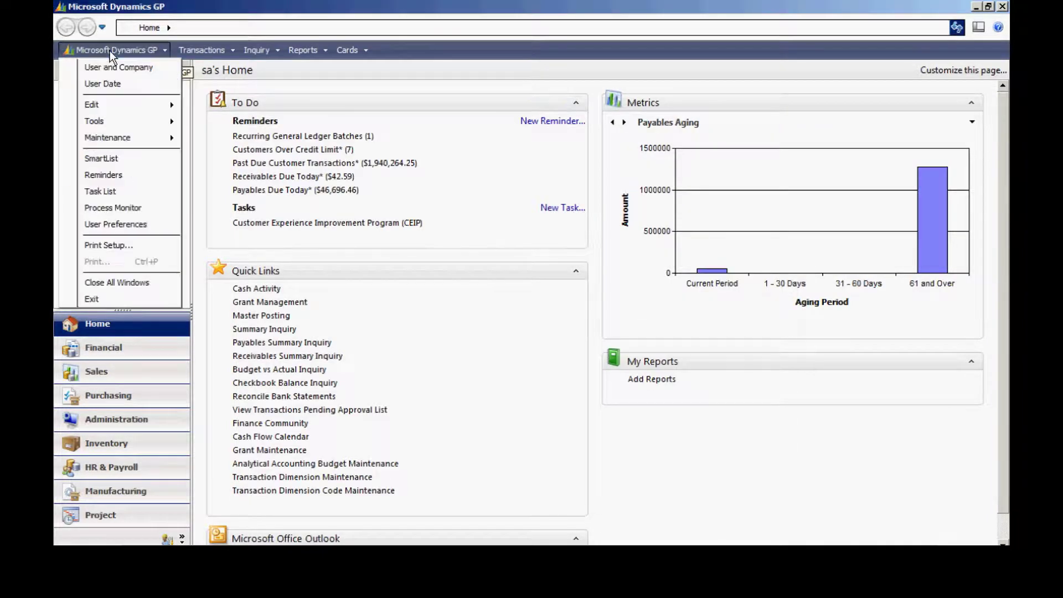
left_click(102, 158)
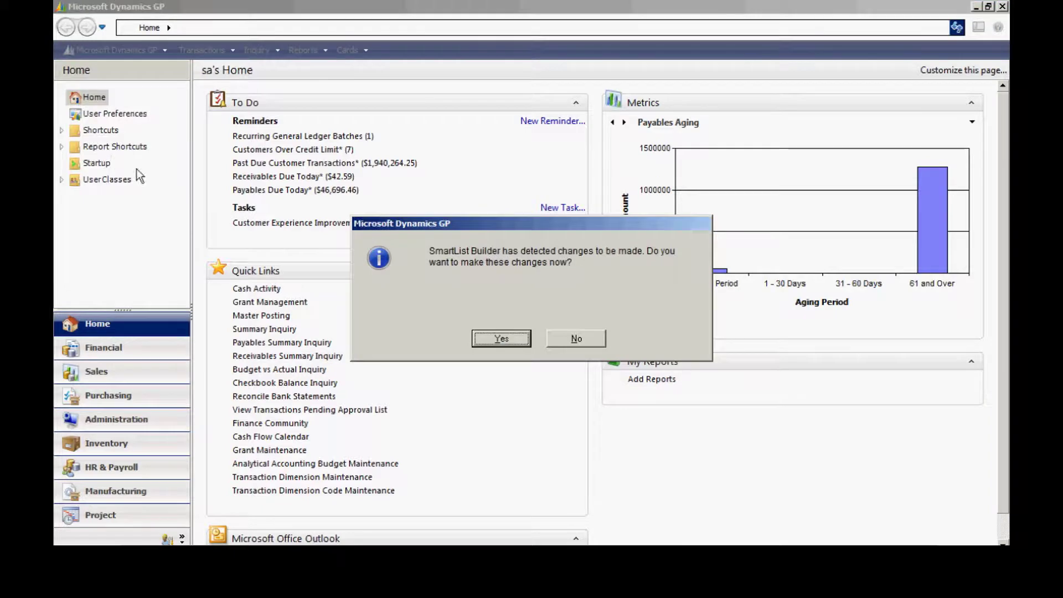
left_click(475, 342)
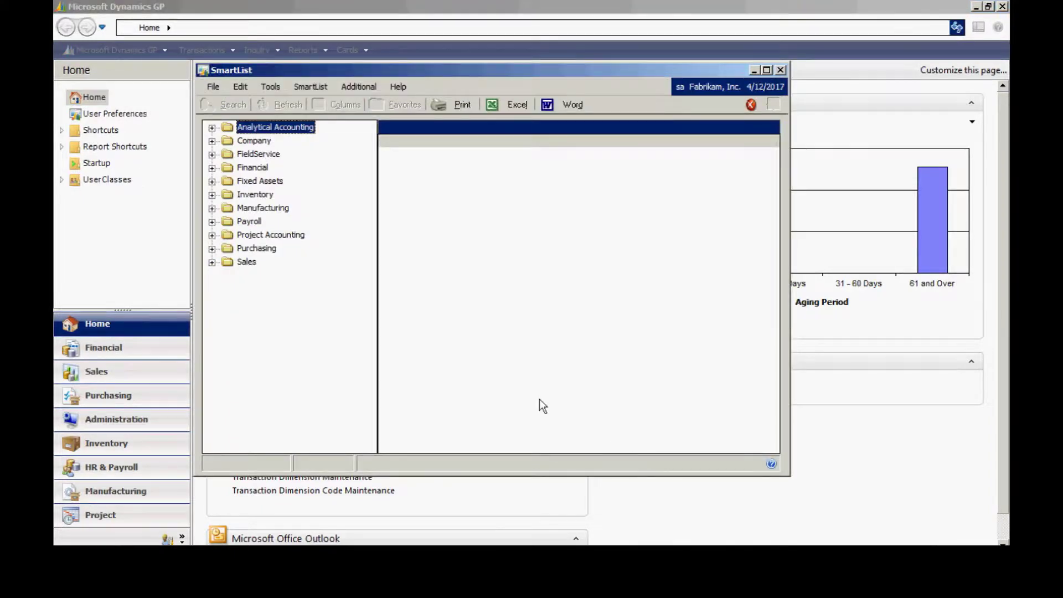
left_click(212, 168)
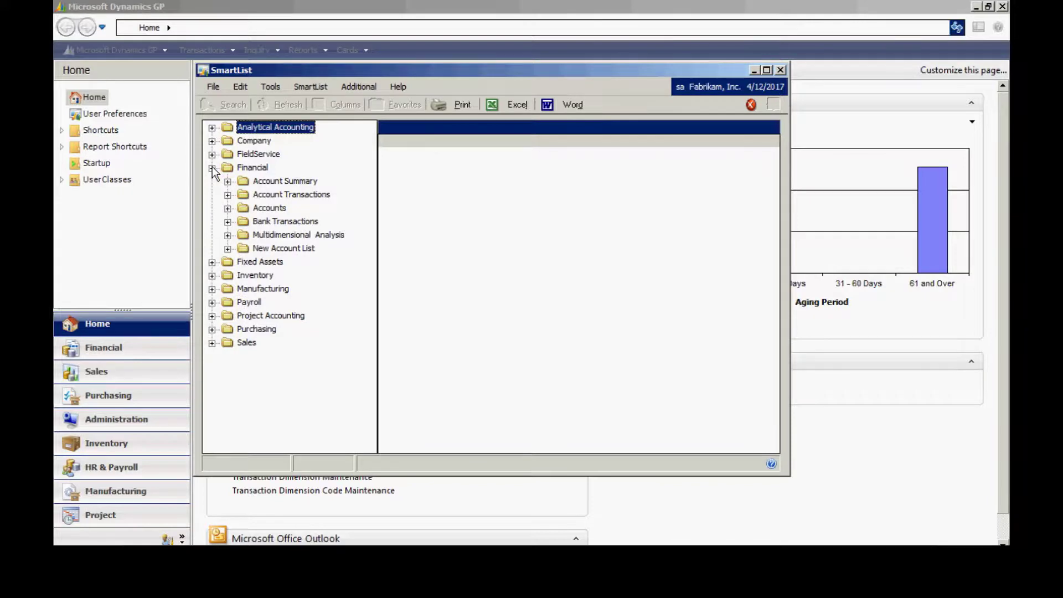
left_click(275, 250)
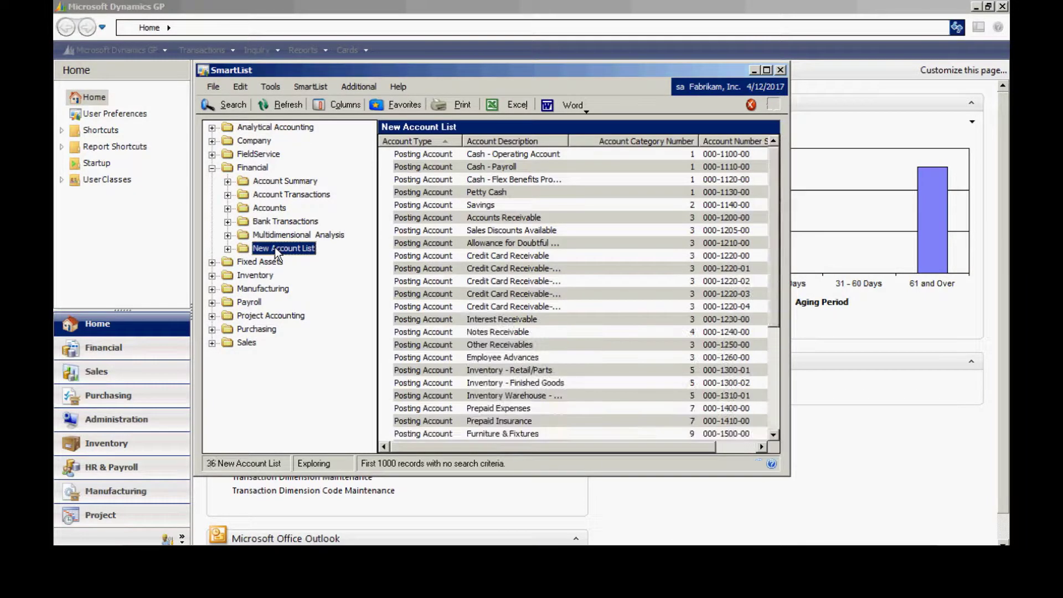
left_click(767, 70)
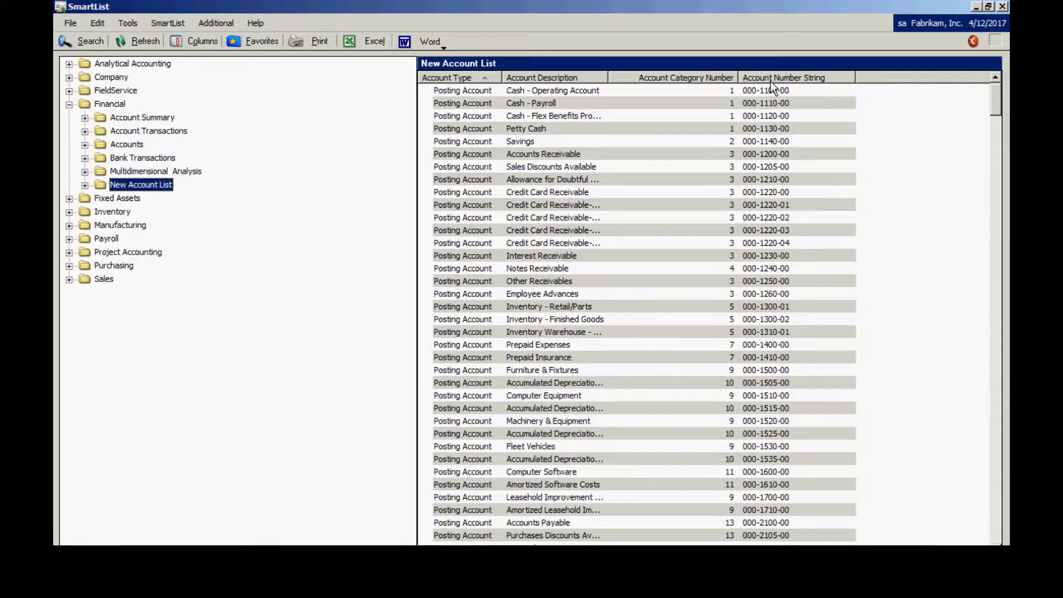